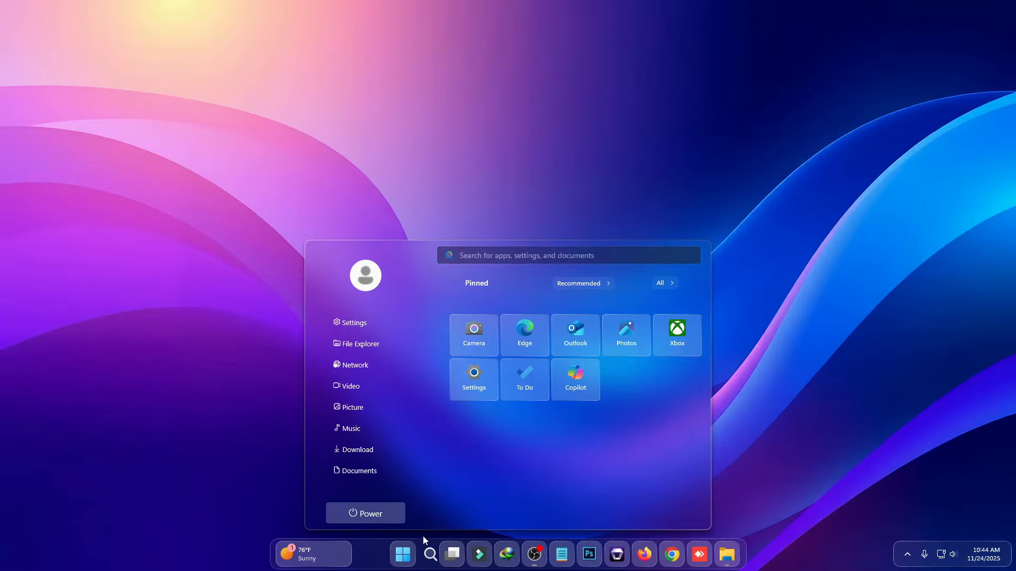
mouse_move(726, 551)
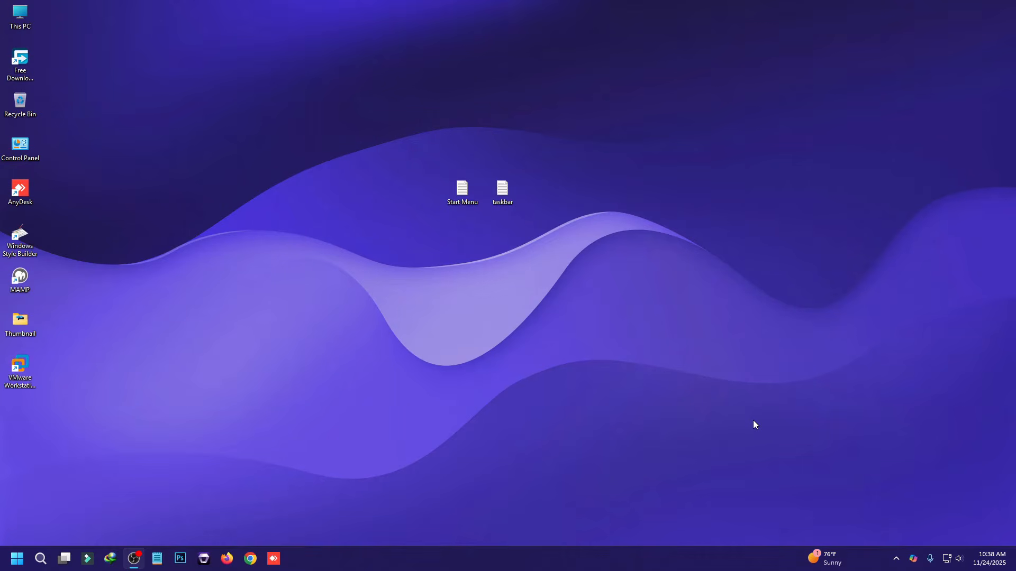
left_click(17, 558)
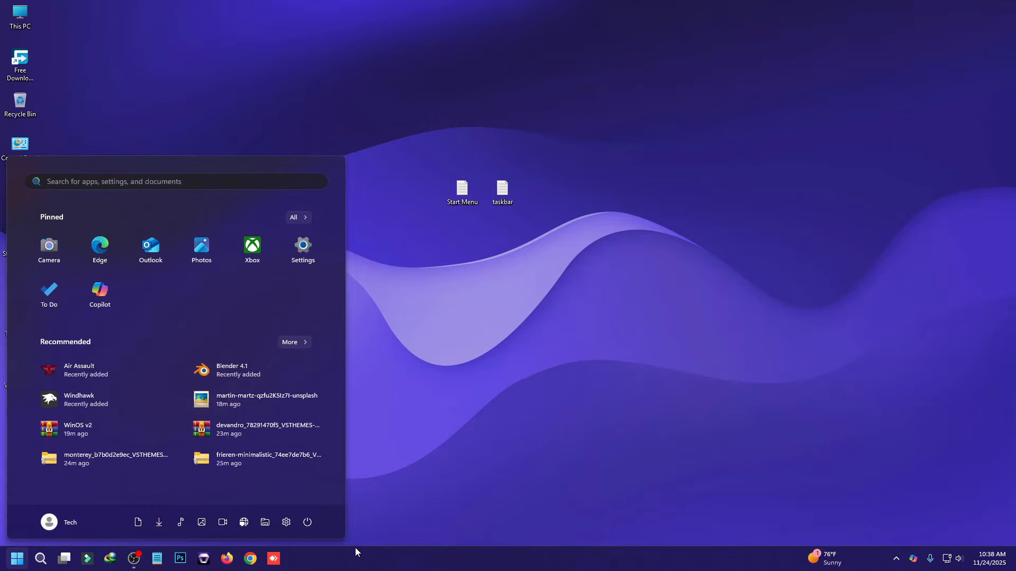
left_click(417, 447)
- Open Windhawk and install the Windows 11 Taskbar Styler mod, accepting the risk prompt
left_click(896, 560)
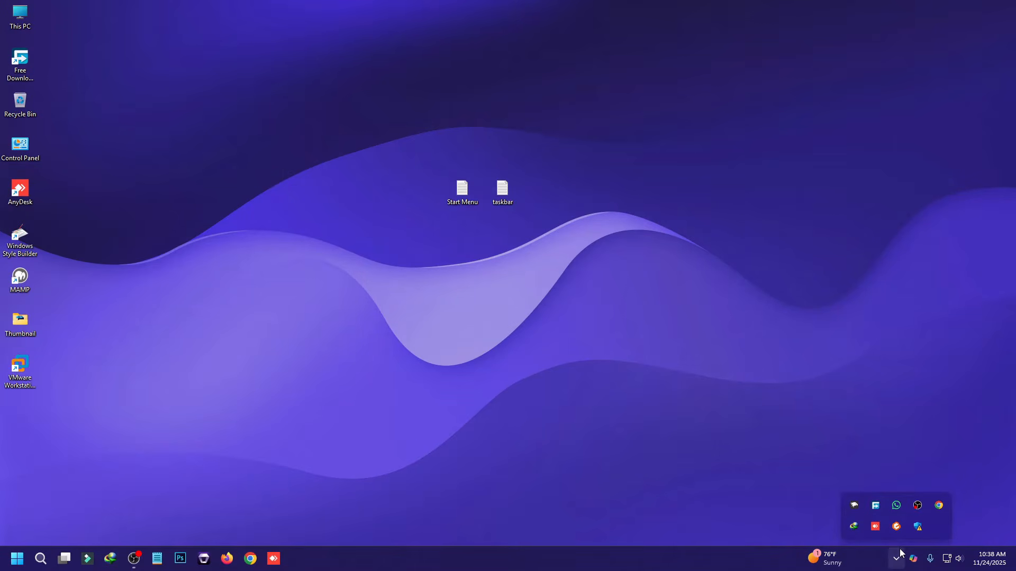
left_click(858, 505)
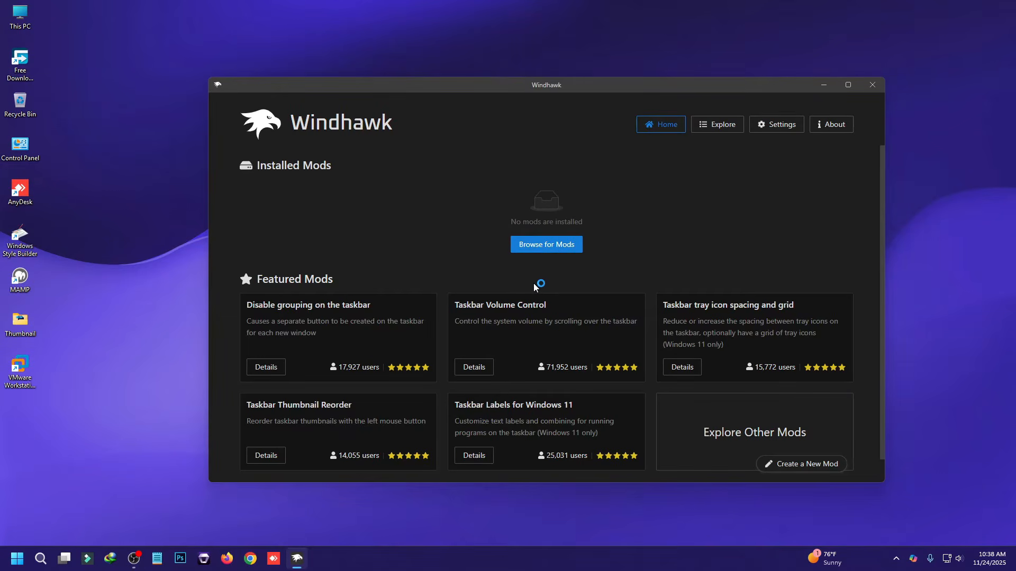
left_click(547, 244)
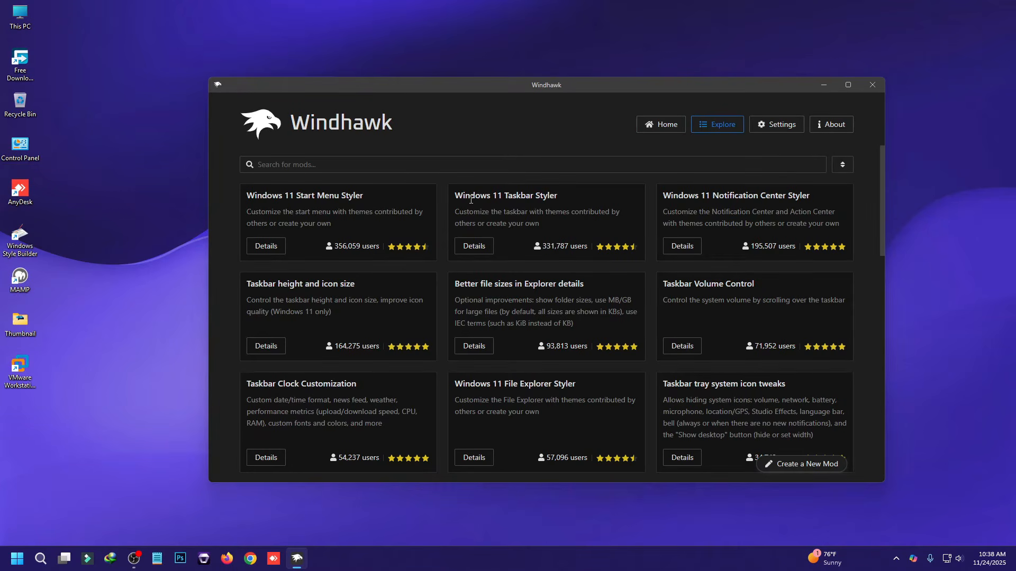
left_click(475, 246)
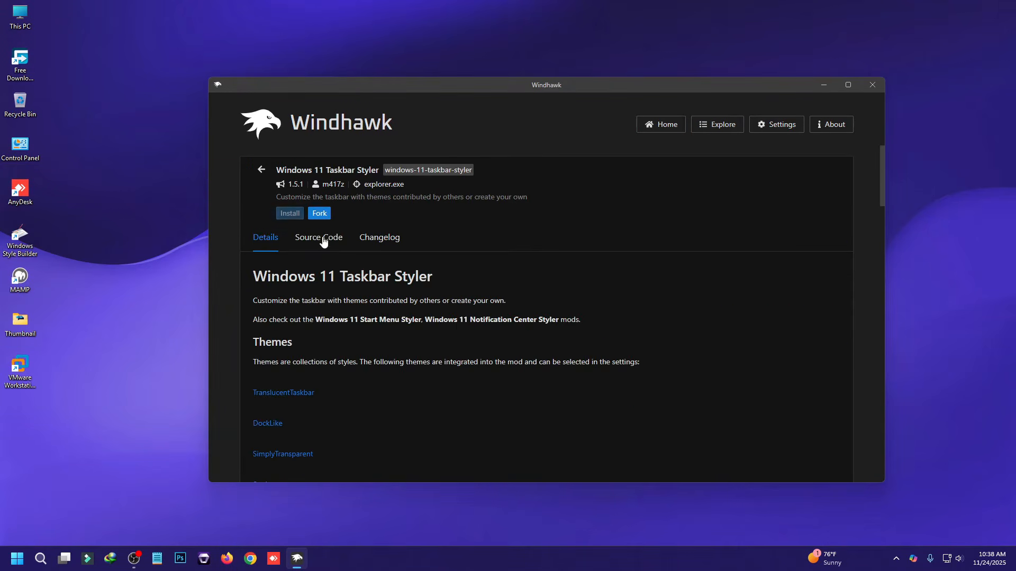
left_click(290, 213)
left_click(603, 377)
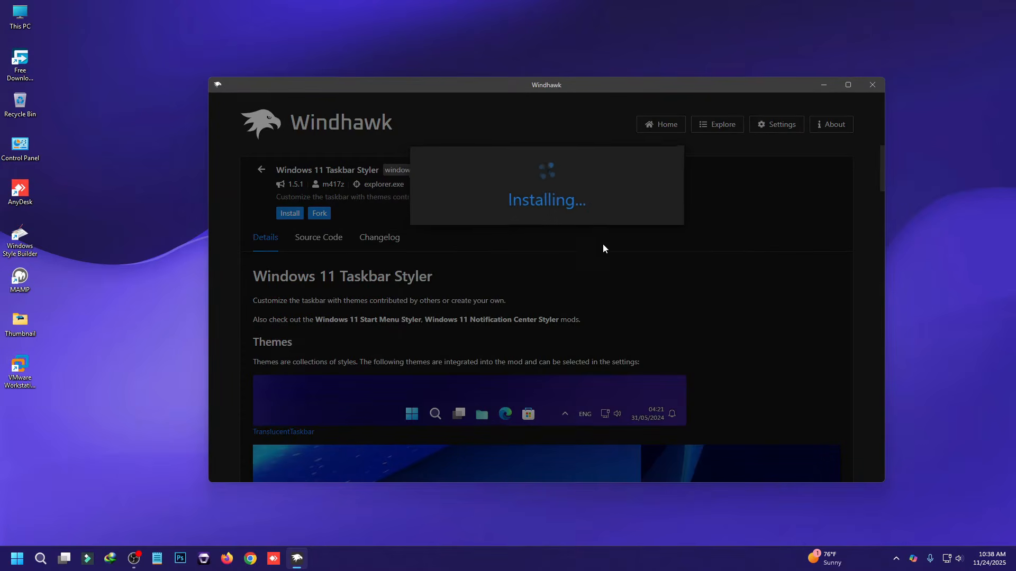
- Copy the entire contents of the desktop file taskbar.txt and close it, returning to the Windhawk window
left_click_drag(594, 87, 575, 253)
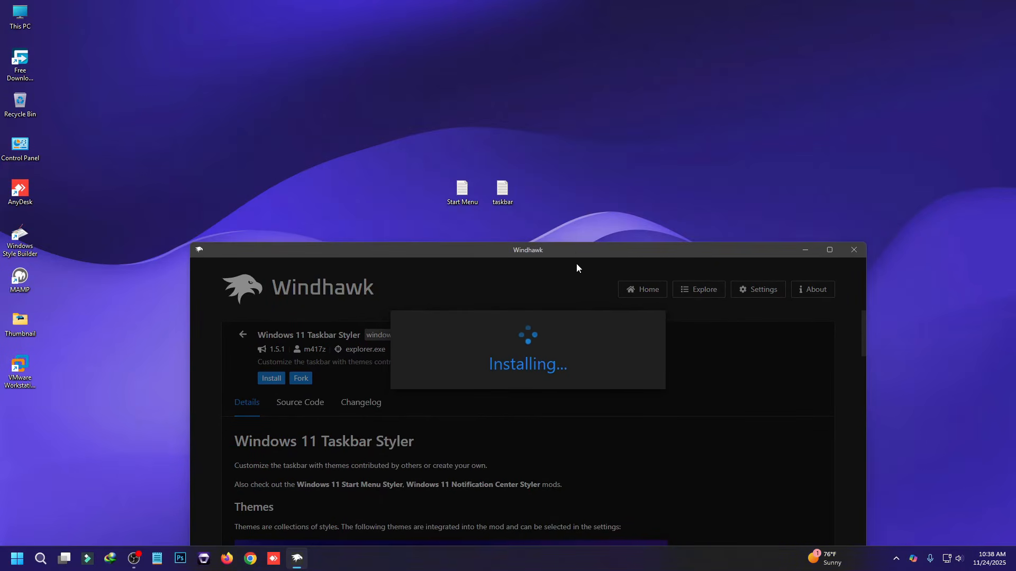
double_click(504, 200)
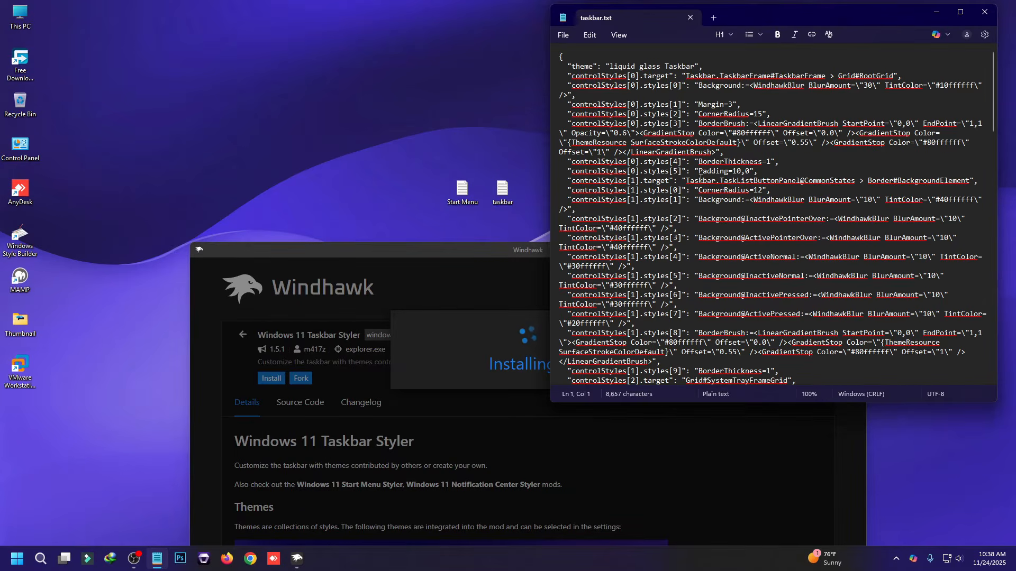
key("ctrl+a")
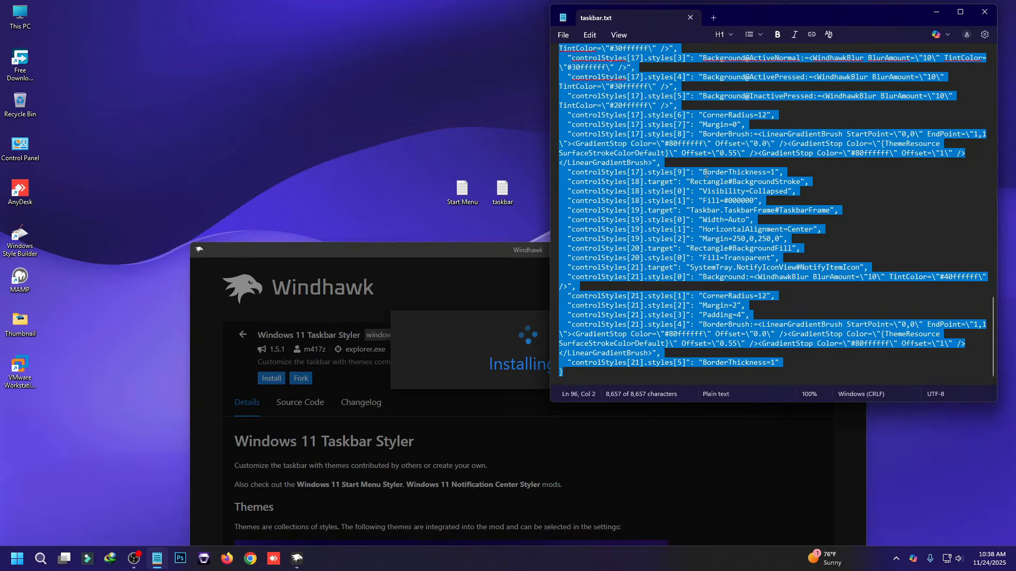
right_click(720, 125)
left_click(771, 138)
left_click(984, 12)
left_click_drag(559, 256, 594, 90)
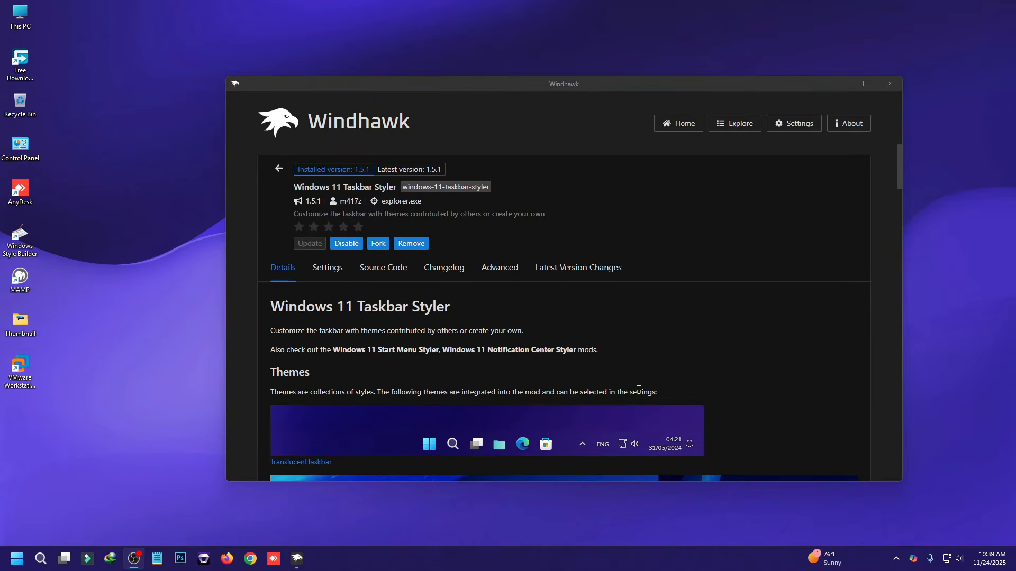
- Replace the Windows 11 Taskbar Styler's advanced mod settings with the copied taskbar code and save them
left_click(499, 268)
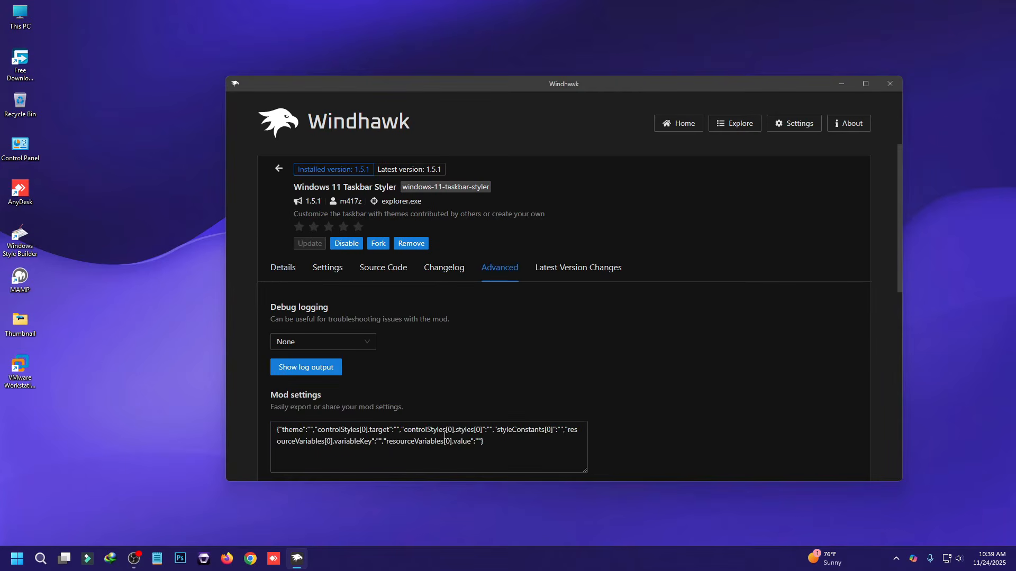
scroll(503, 432, "down", 2)
left_click_drag(499, 347, 233, 301)
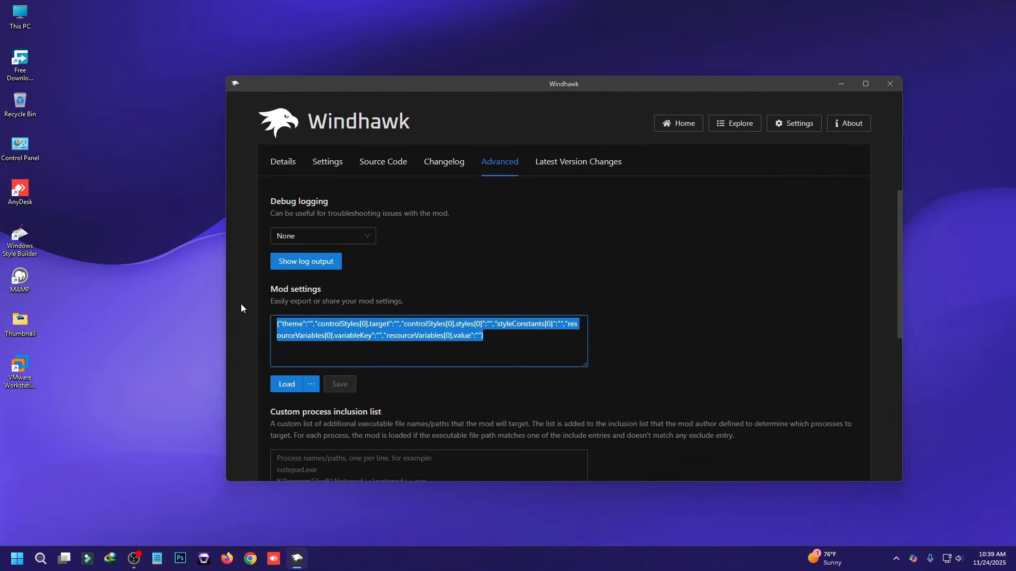
key("ctrl+v")
left_click(340, 384)
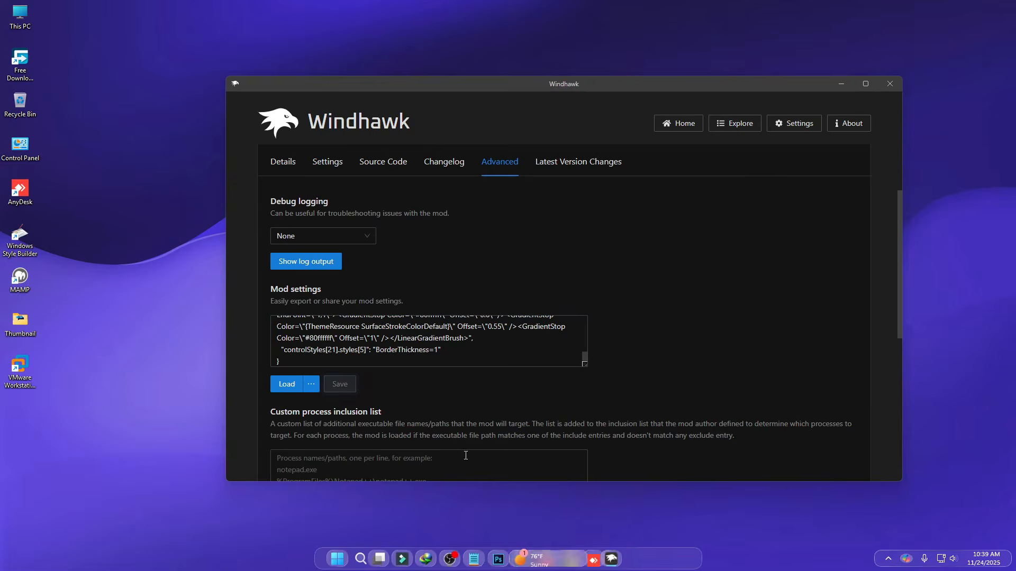
- Return to the mod list and install the Taskbar height and icon size mod
scroll(550, 351, "up", 2)
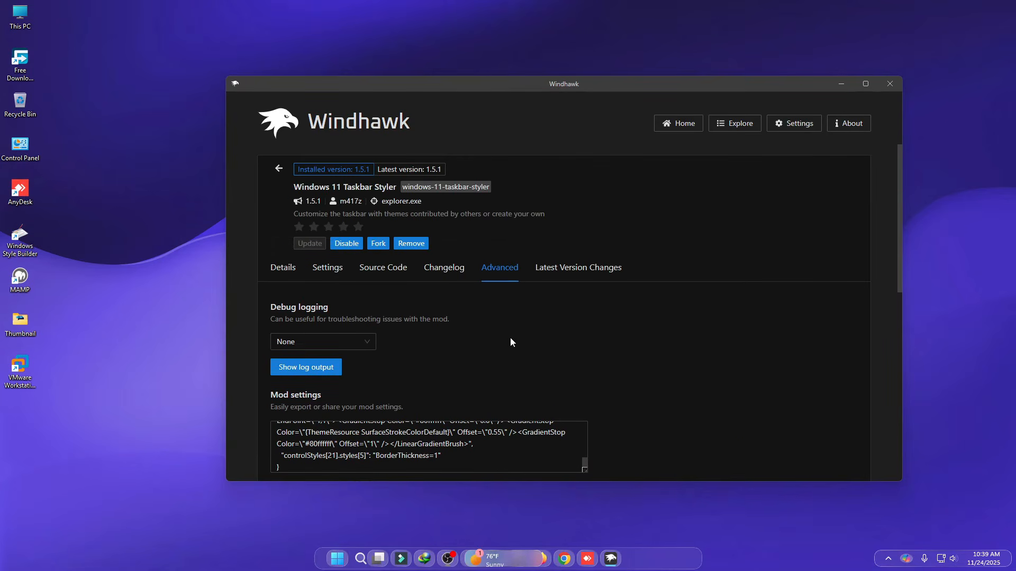
left_click(277, 164)
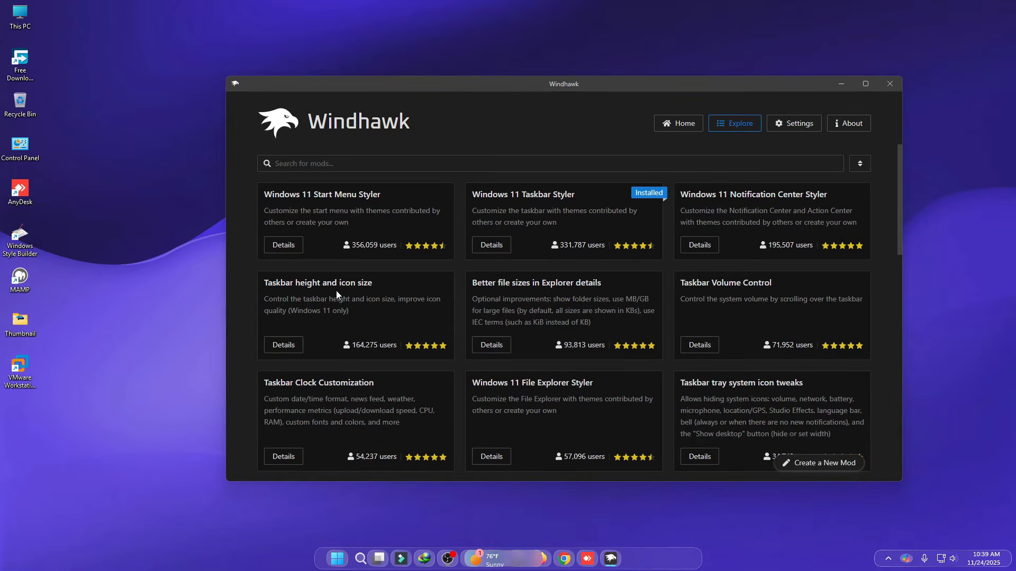
left_click(298, 351)
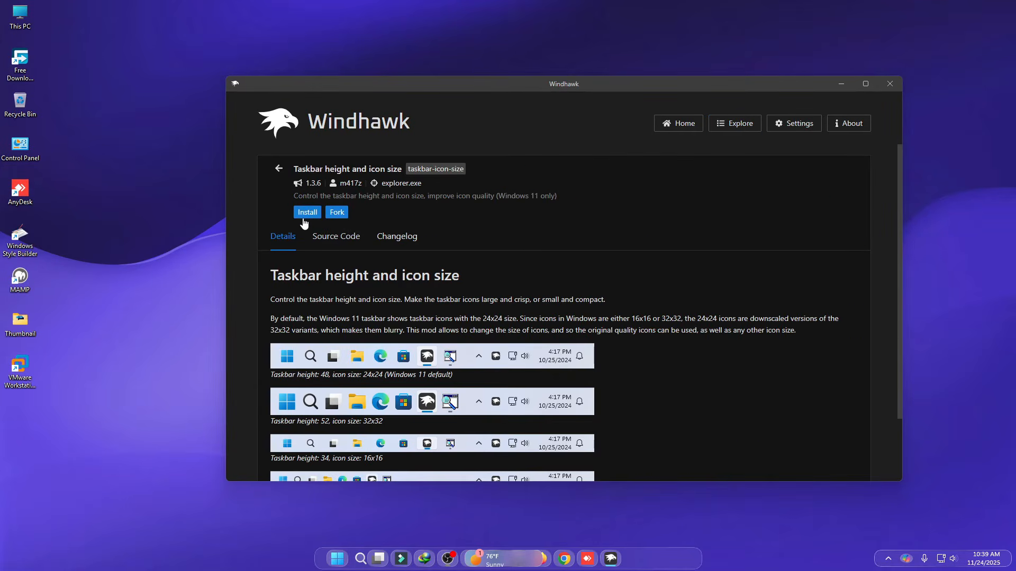
left_click(306, 212)
left_click(652, 375)
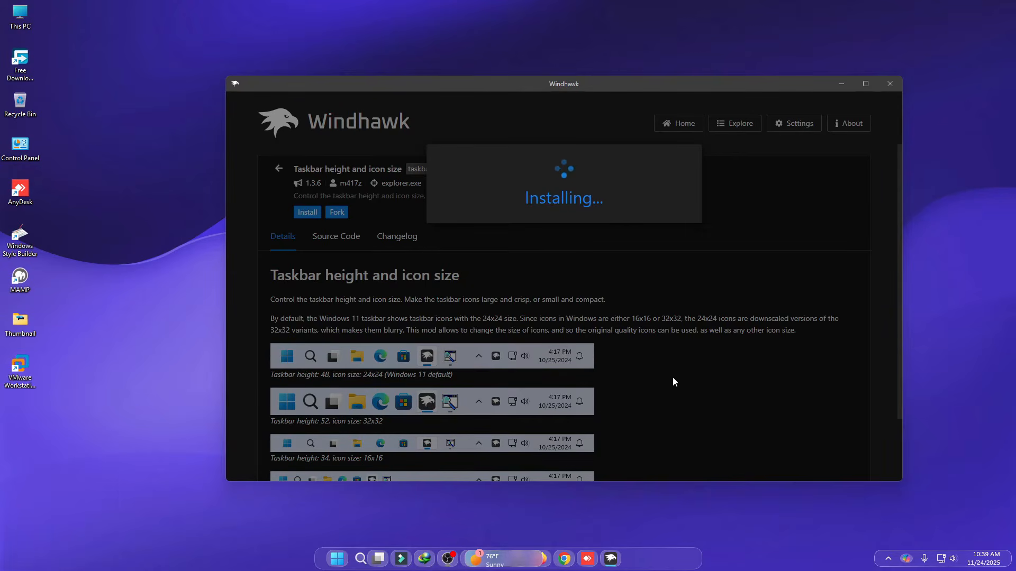
- Look over the Taskbar height and icon size mod's details and open its settings
scroll(666, 371, "down", 2)
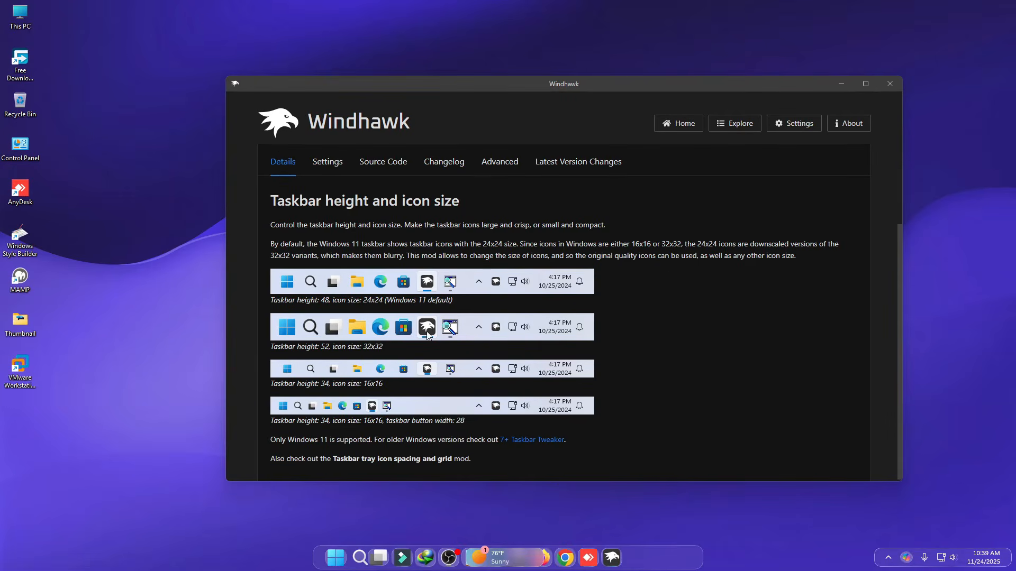
scroll(413, 295, "up", 2)
scroll(386, 283, "down", 2)
scroll(374, 292, "up", 2)
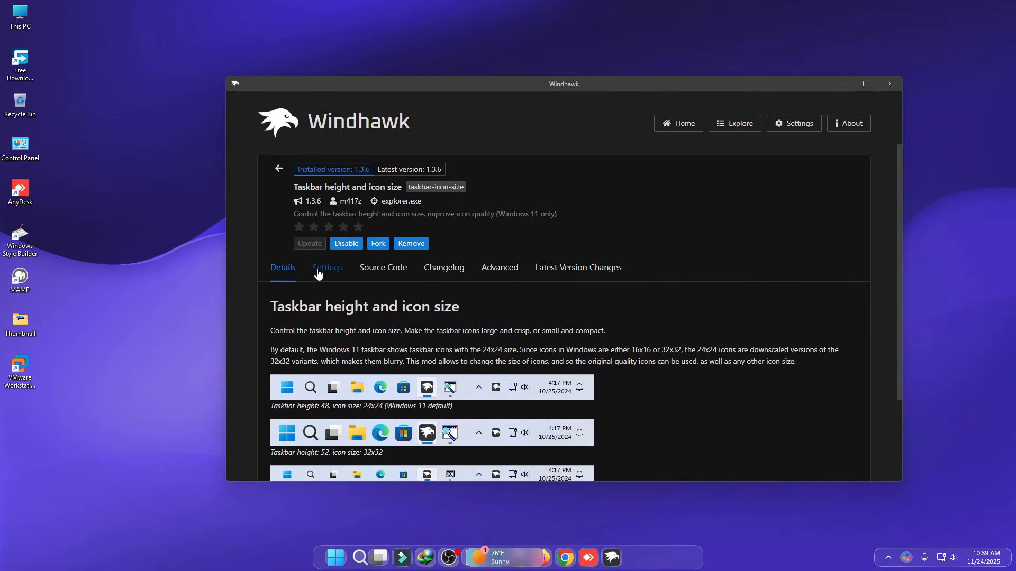
left_click(318, 273)
scroll(429, 285, "down", 3)
scroll(399, 281, "up", 2)
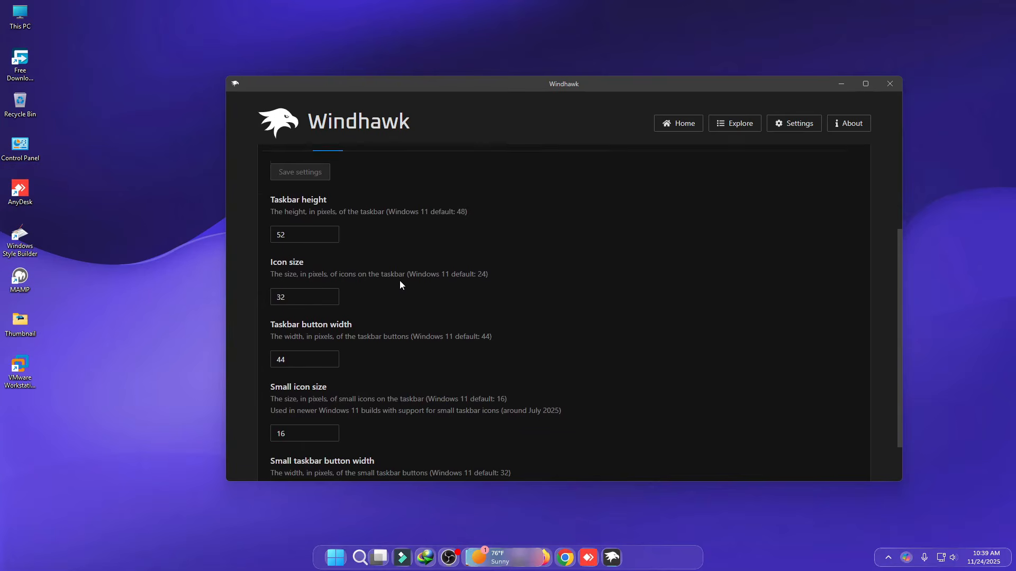
- Try taskbar heights of 62 and 70 pixels, saving the mod settings after each value
left_click_drag(307, 311, 256, 318)
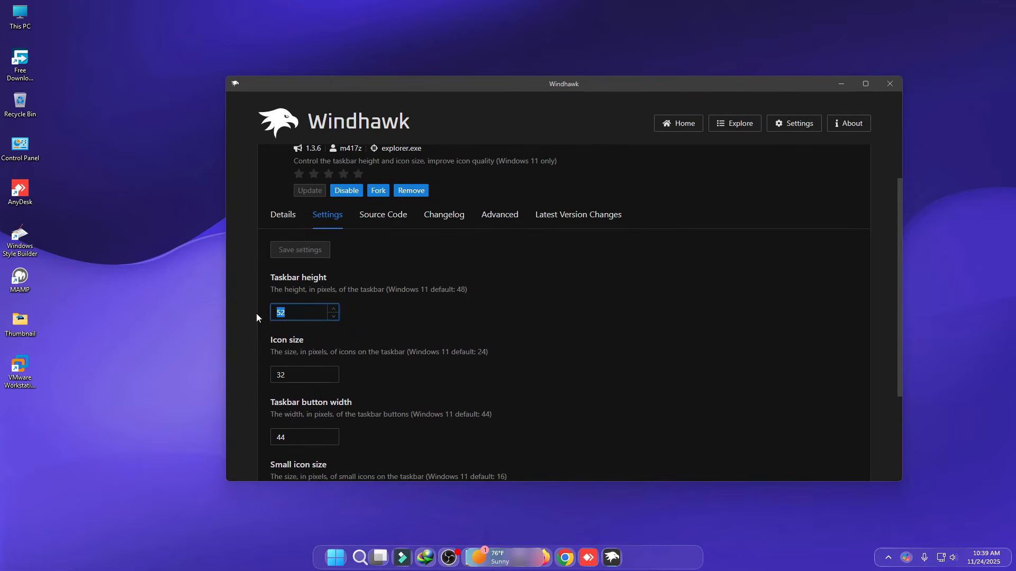
type("62")
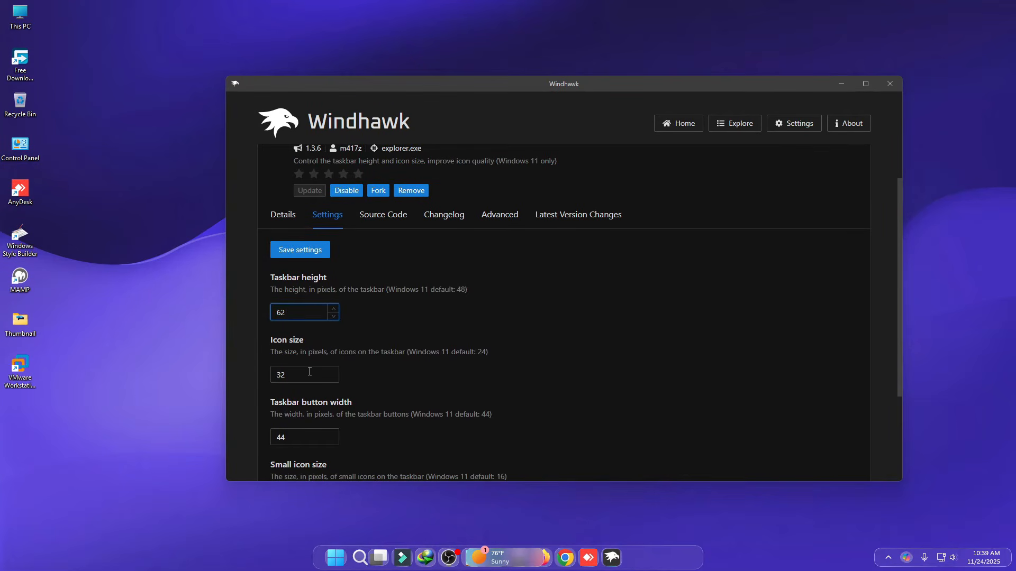
left_click(301, 250)
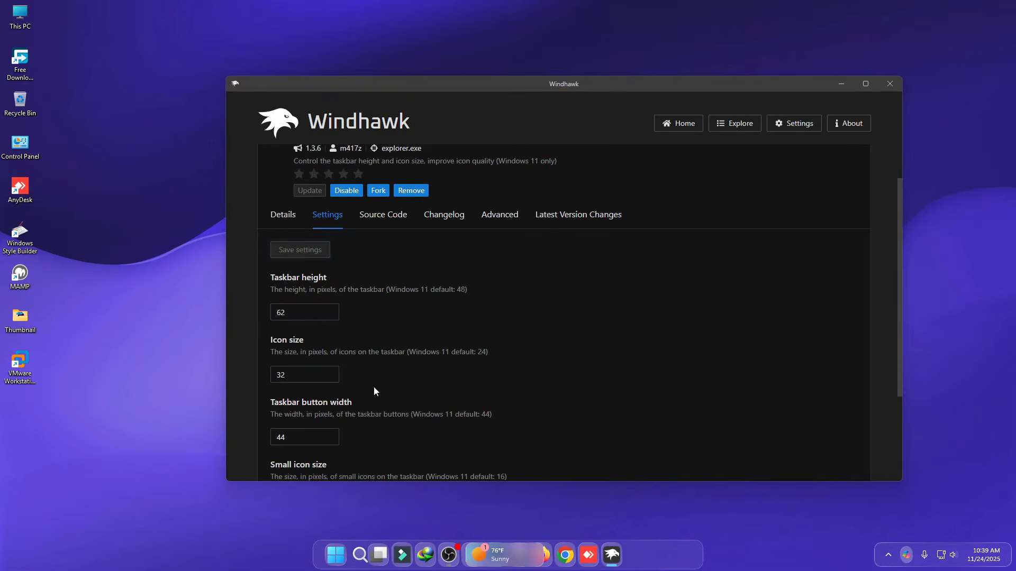
type("70")
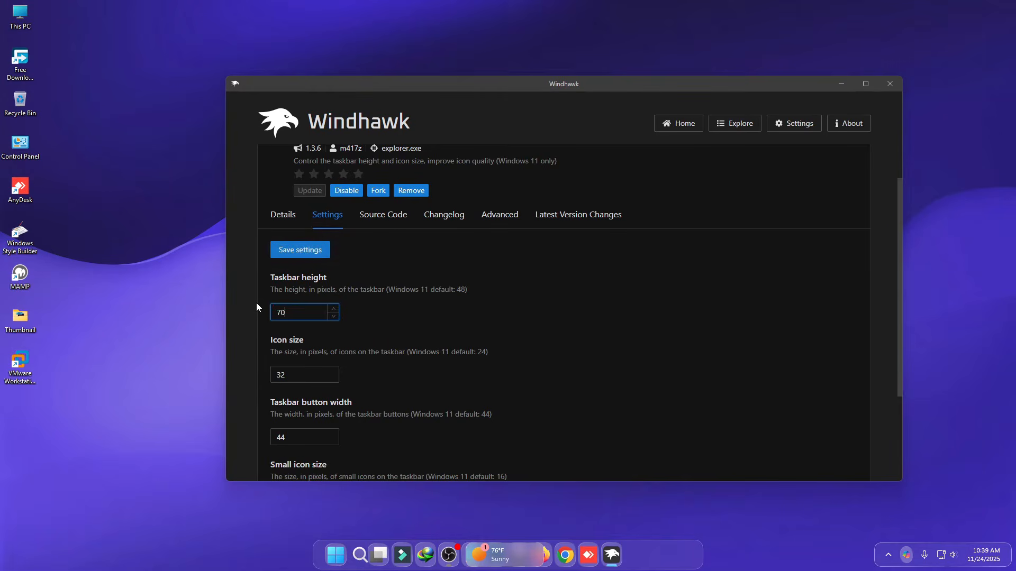
left_click(312, 250)
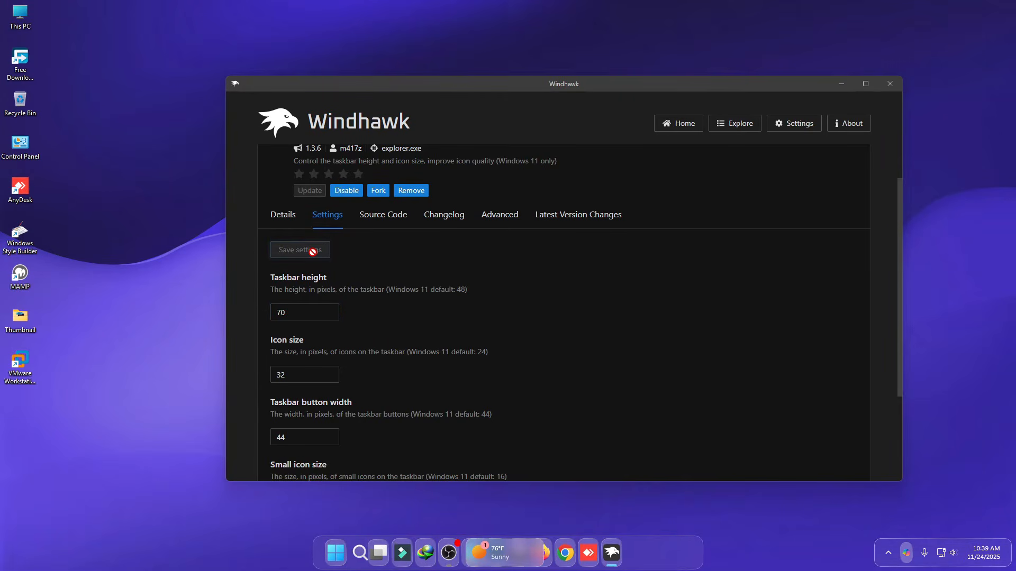
- Set the taskbar height to 65 pixels and save the mod settings
double_click(280, 312)
type("65")
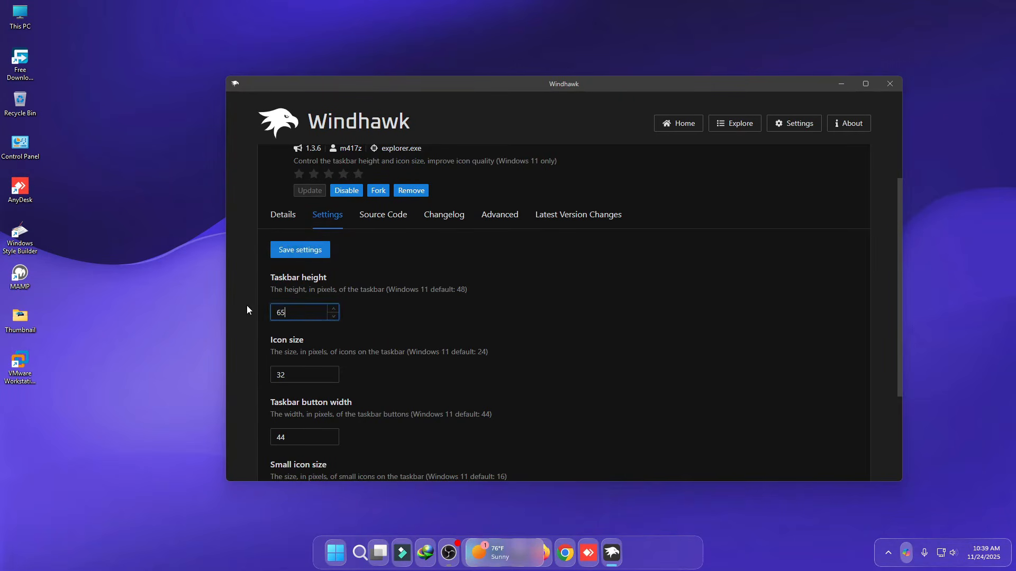
left_click(312, 251)
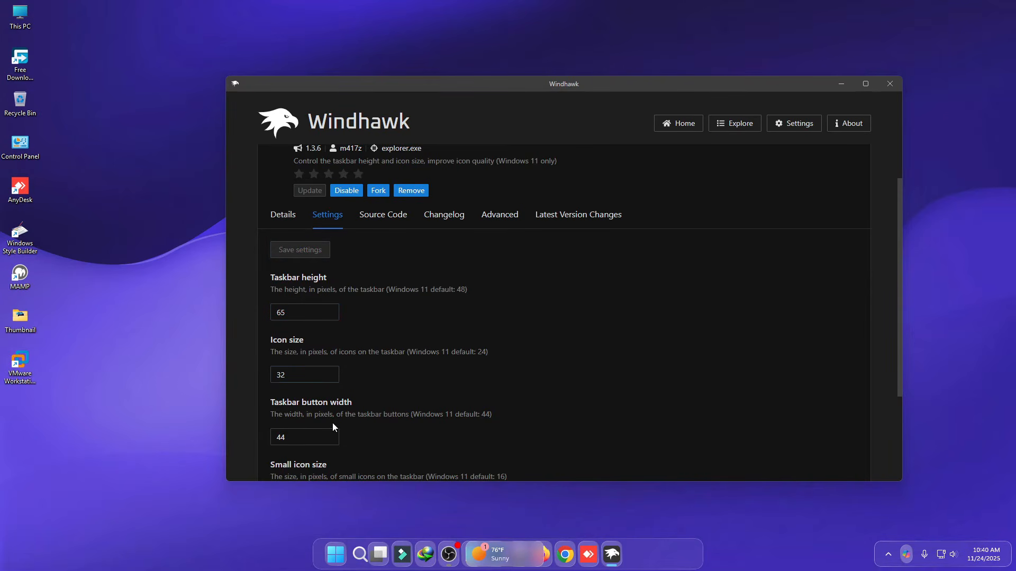
- Set the taskbar button width to 52 pixels and save the mod settings
scroll(332, 408, "down", 2)
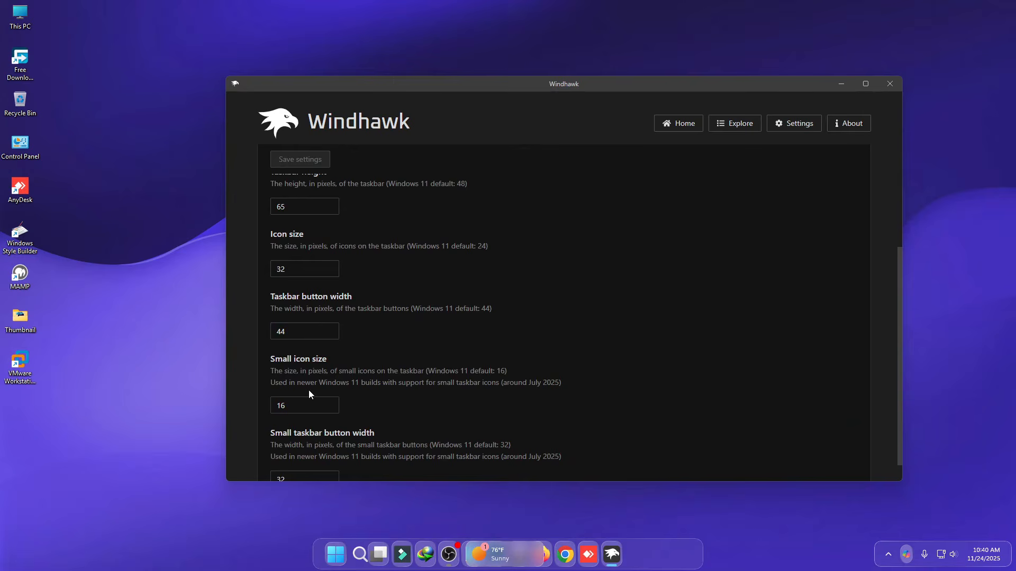
double_click(300, 335)
type("52")
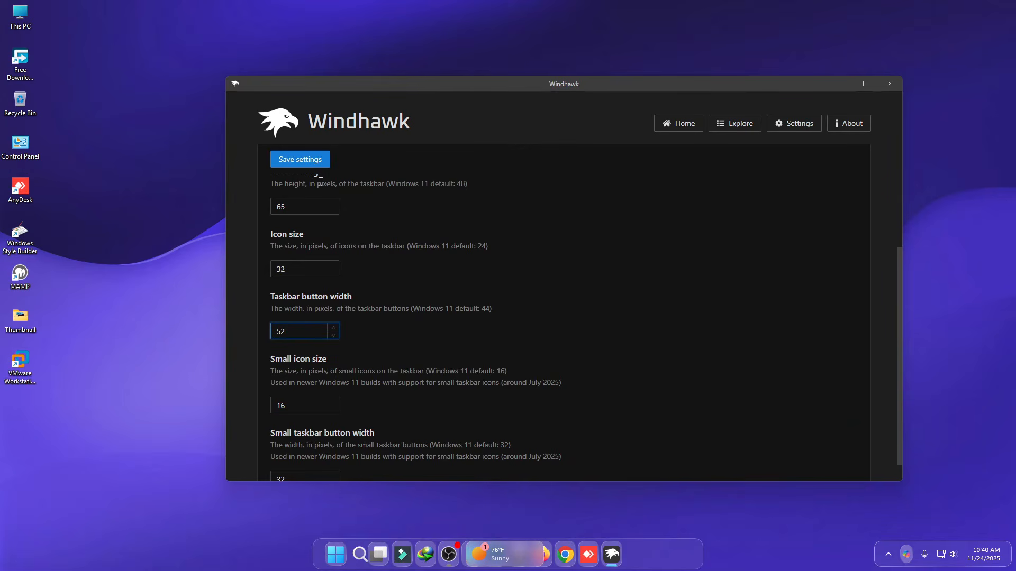
left_click(301, 159)
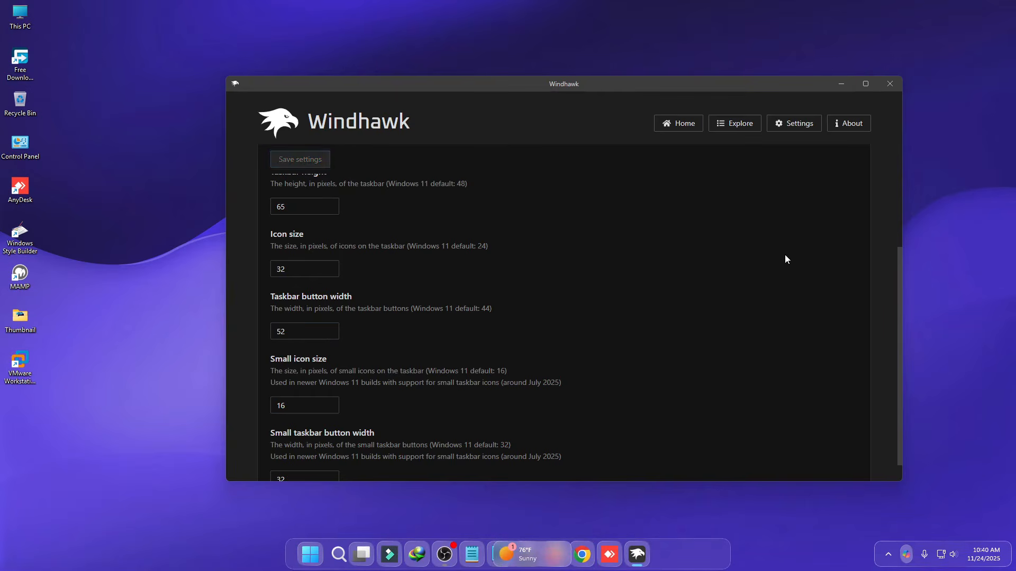
- Open the Windows taskbar settings and set the taskbar alignment to Center under the taskbar behaviors
right_click(688, 554)
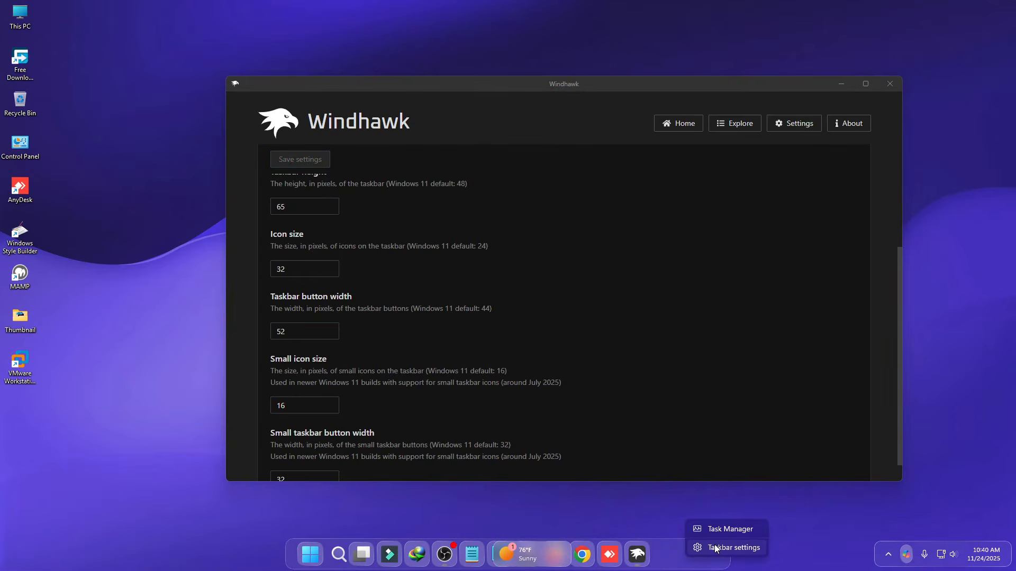
left_click(733, 547)
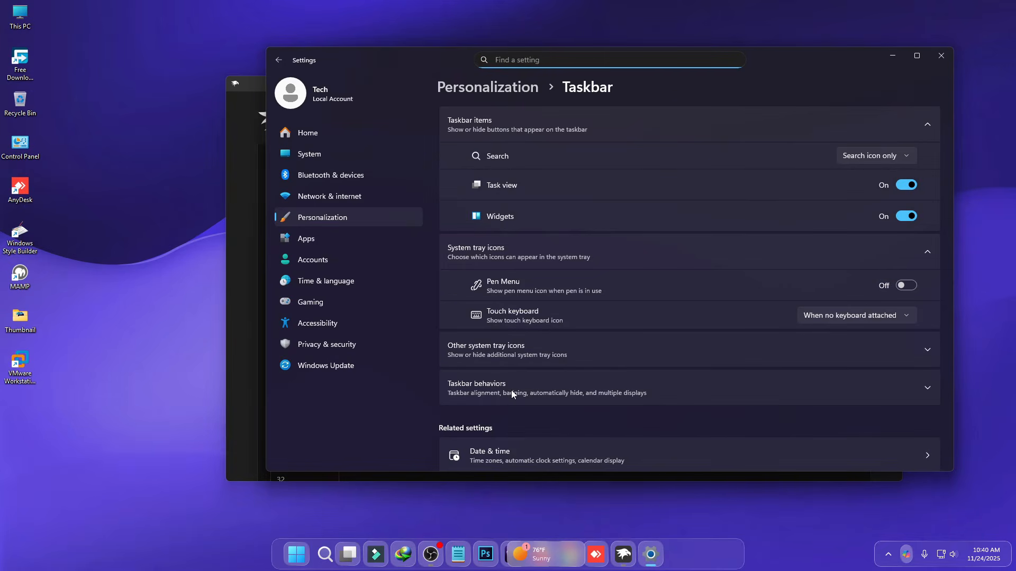
left_click(495, 388)
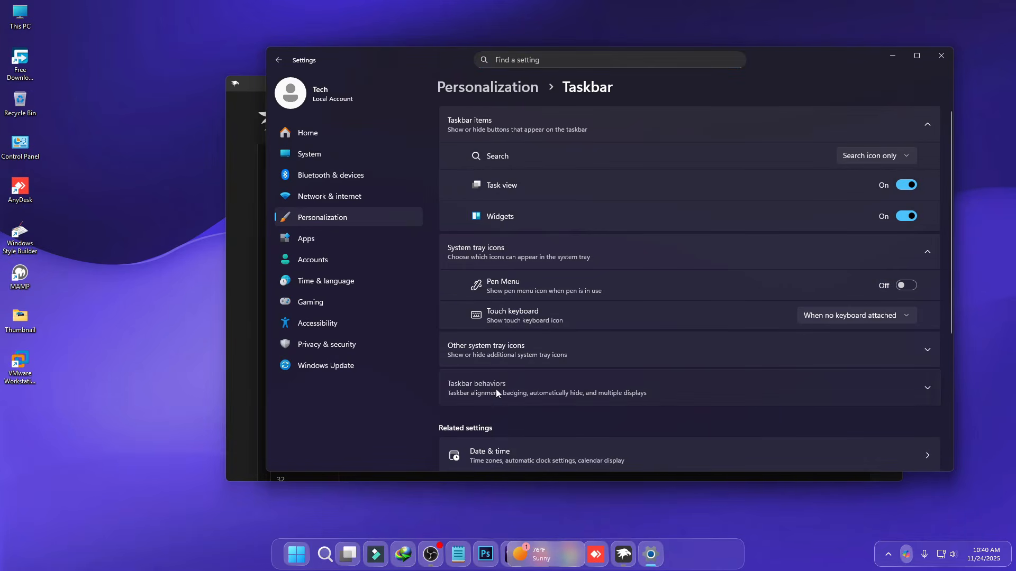
scroll(876, 337, "down", 2)
left_click(871, 308)
left_click(868, 329)
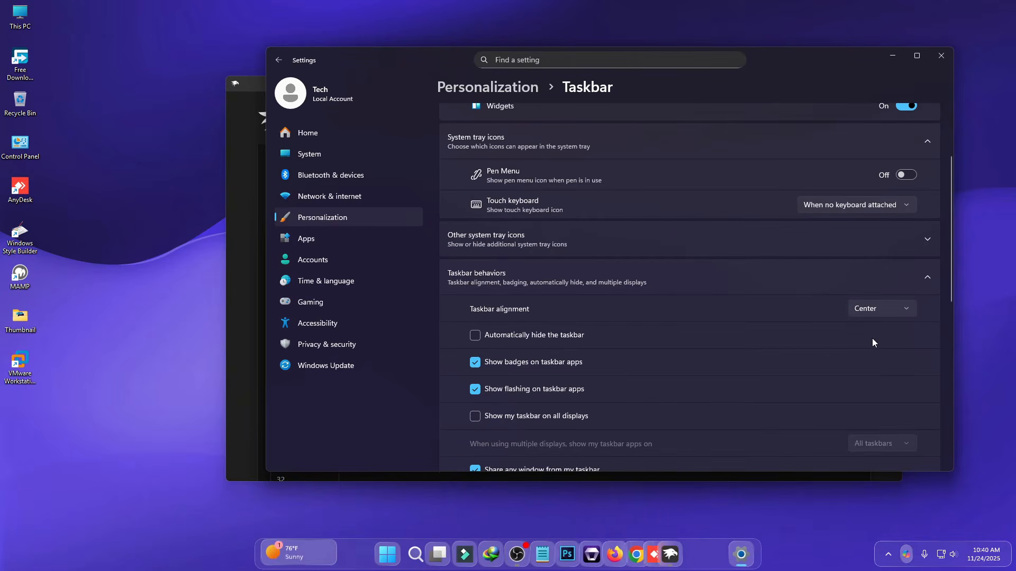
- Close the Windows taskbar settings, then set the taskbar icon size to 28 pixels and save the mod settings
left_click(940, 56)
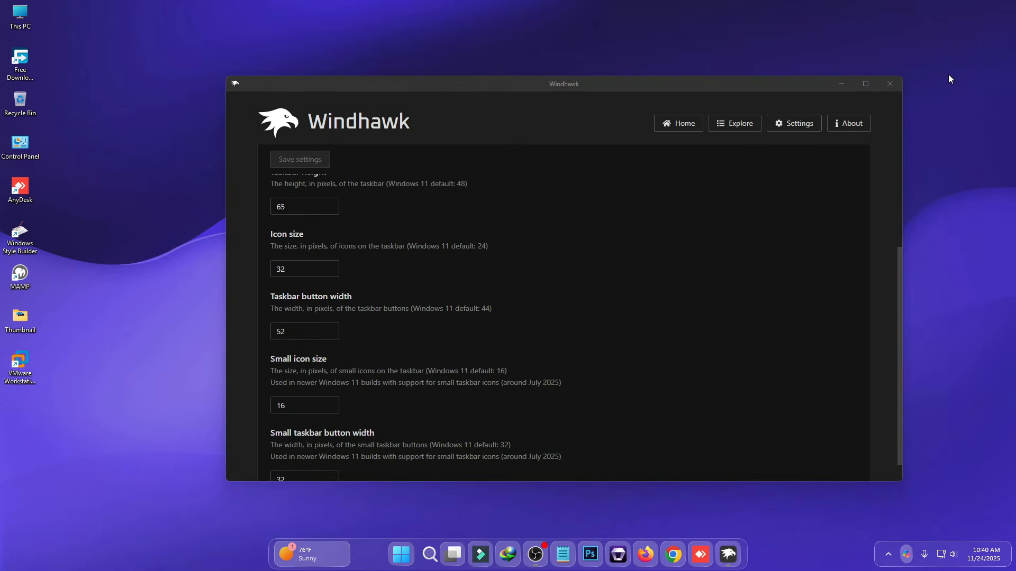
scroll(623, 431, "up", 3)
scroll(358, 386, "down", 3)
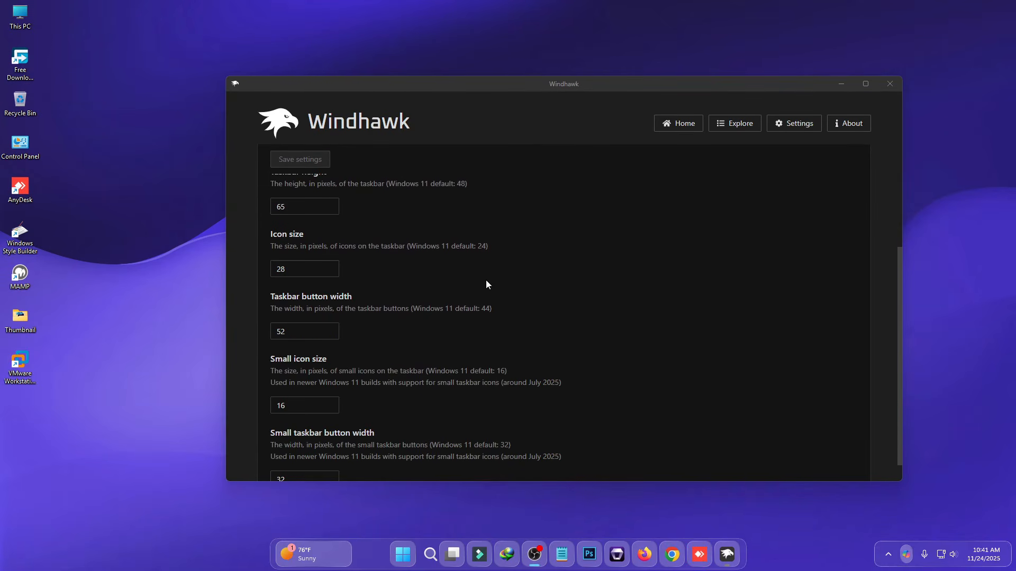
scroll(488, 284, "down", 1)
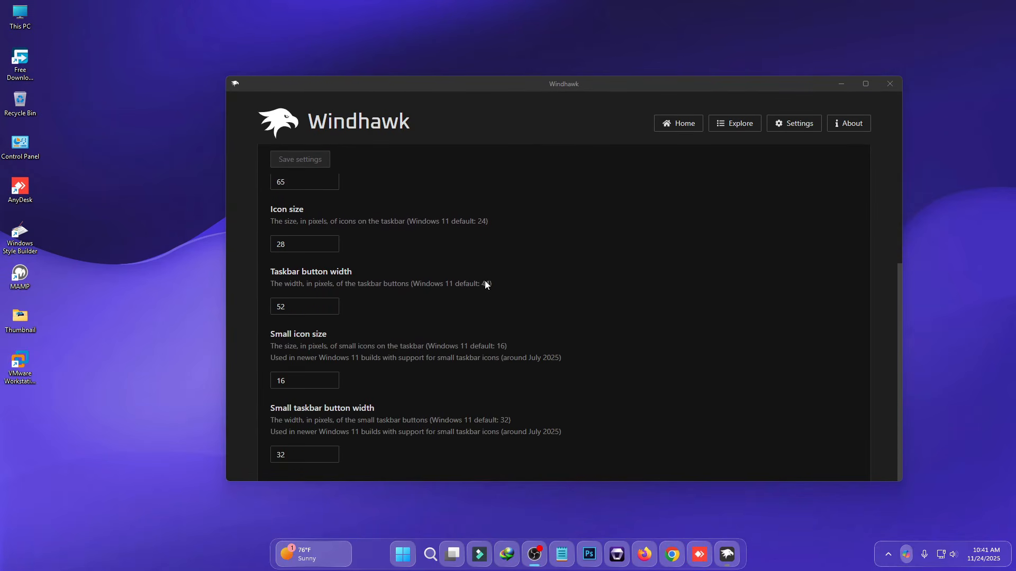
scroll(487, 297, "up", 2)
scroll(488, 299, "down", 2)
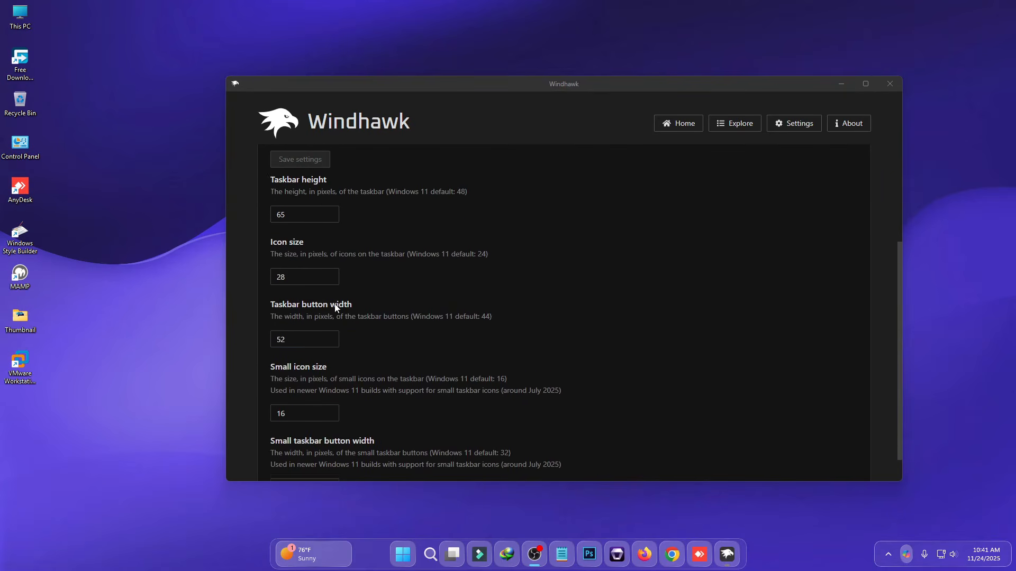
scroll(309, 457, "up", 5)
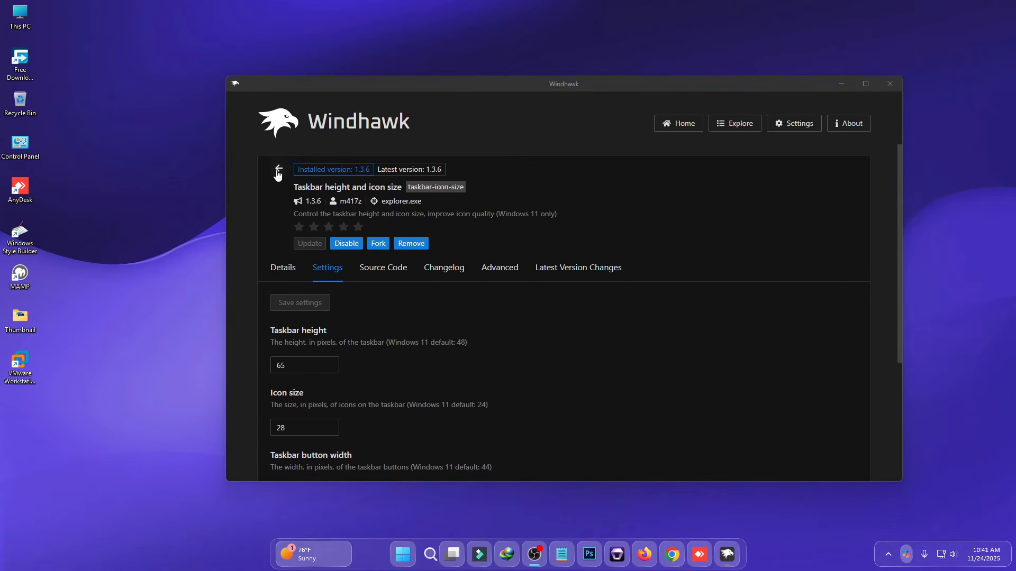
- Return to the list of available mods and install the Windows 11 Start Menu Styler mod
left_click(277, 170)
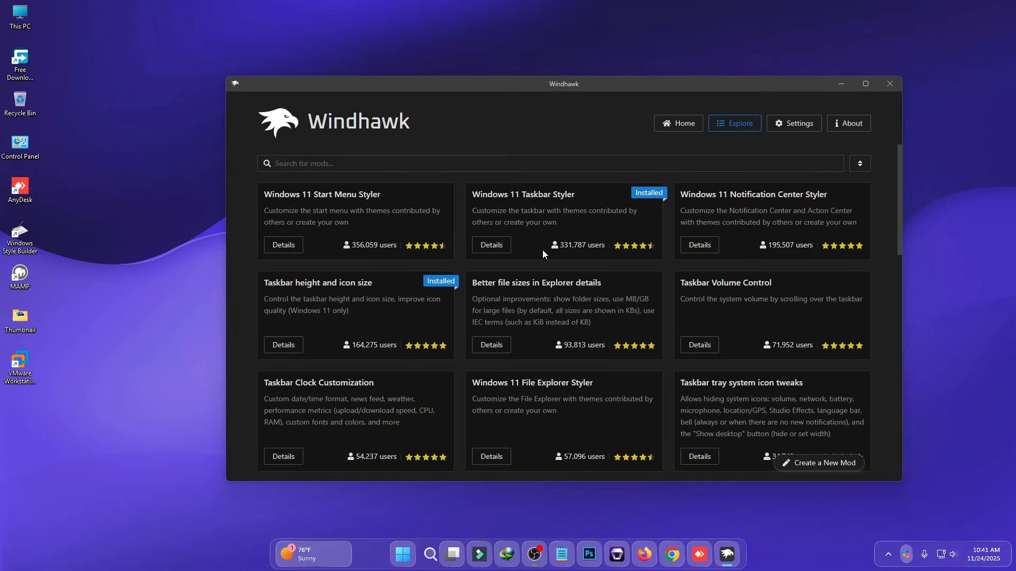
left_click(285, 248)
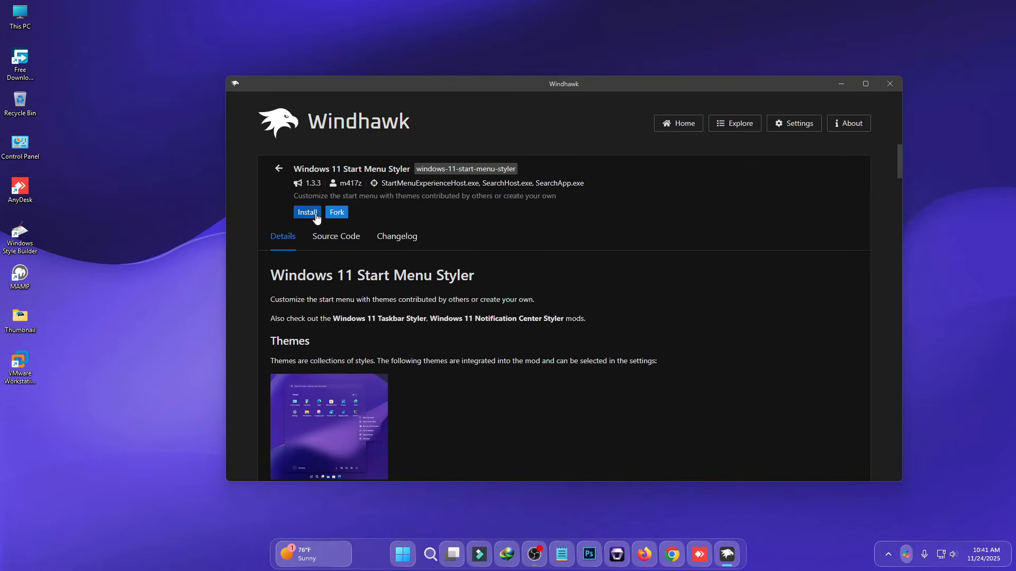
left_click(308, 212)
left_click(640, 377)
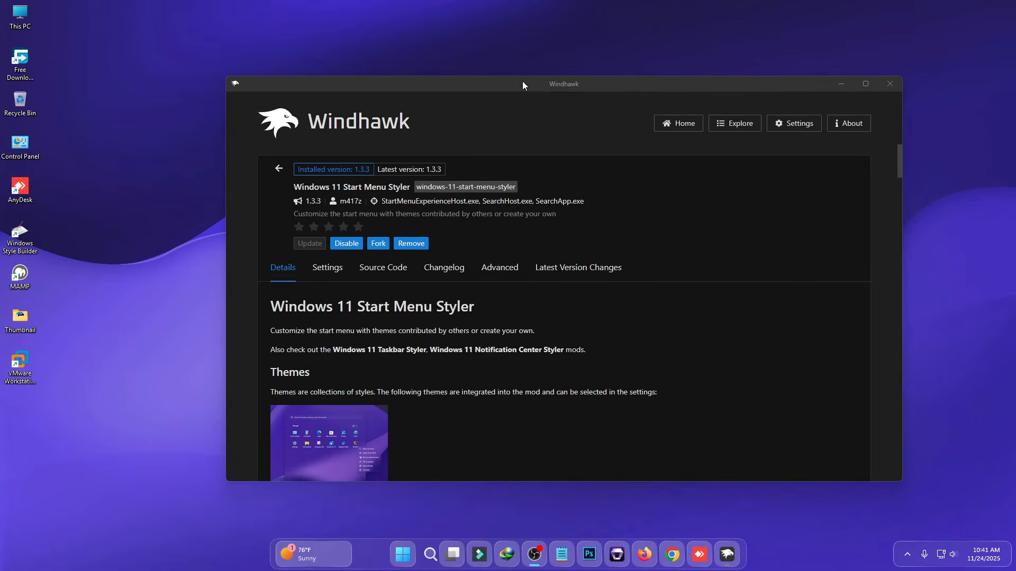
- Copy the entire contents of the Start Menu text file on the desktop and close the file
left_click_drag(522, 85, 529, 249)
double_click(476, 190)
key("ctrl+a")
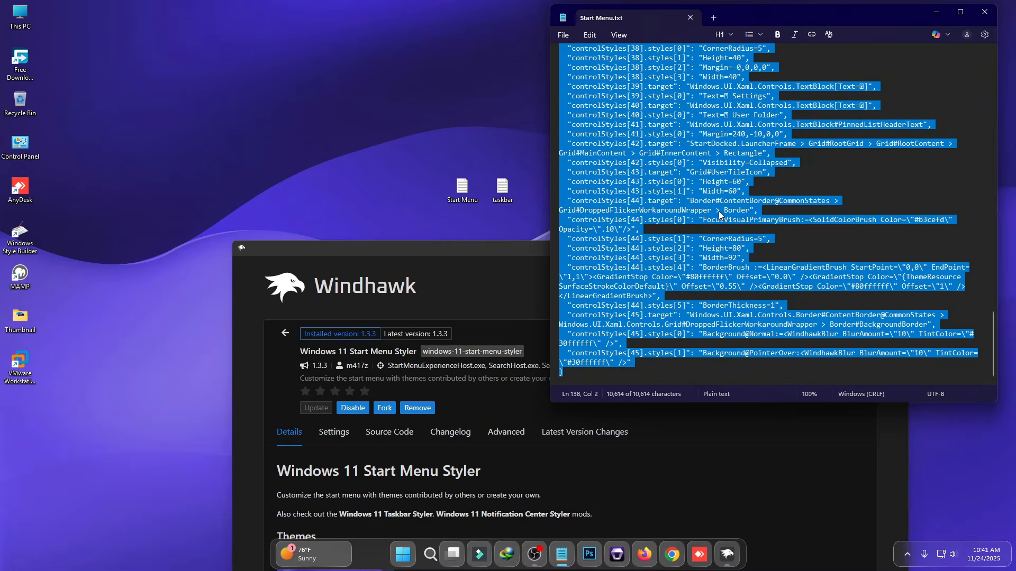
right_click(656, 161)
left_click(706, 182)
left_click(984, 12)
- Replace the Start Menu Styler's advanced mod settings text with the copied code, save it, and check the Start menu
left_click(506, 432)
left_click_drag(602, 241, 593, 72)
left_click(421, 434)
key("ctrl+a")
key("ctrl+v")
scroll(457, 362, "down", 3)
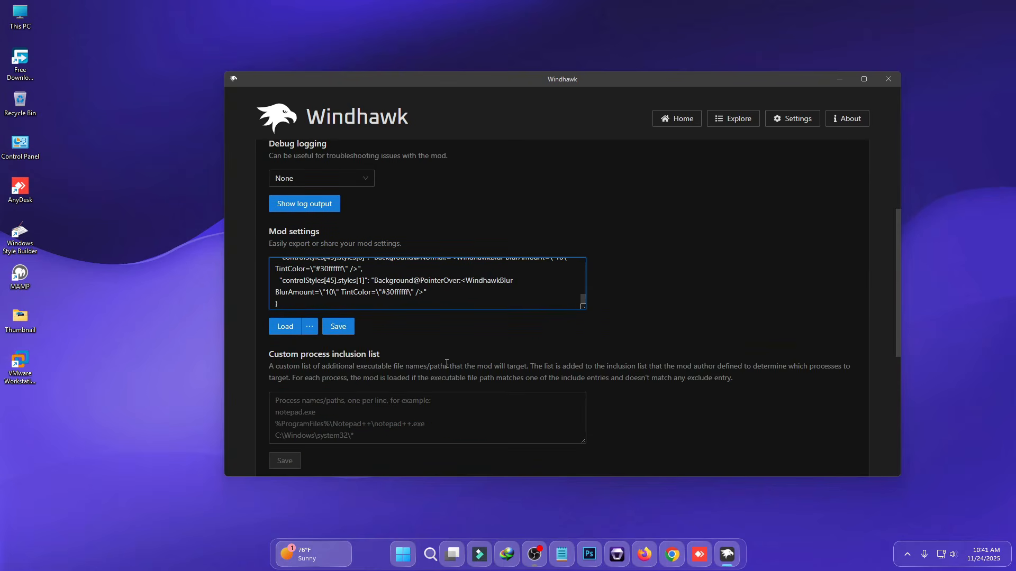
left_click(341, 337)
left_click(401, 555)
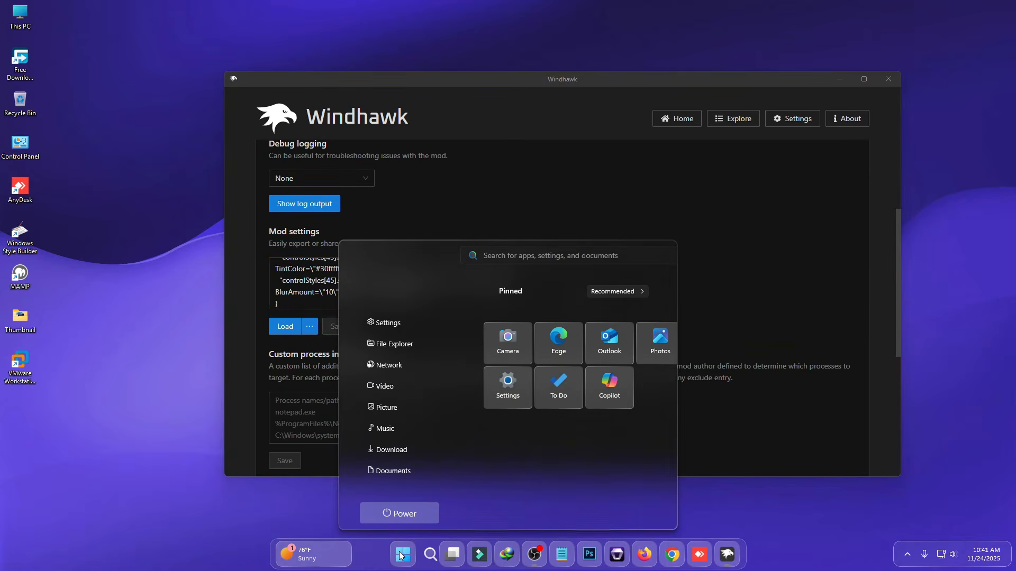
left_click(402, 555)
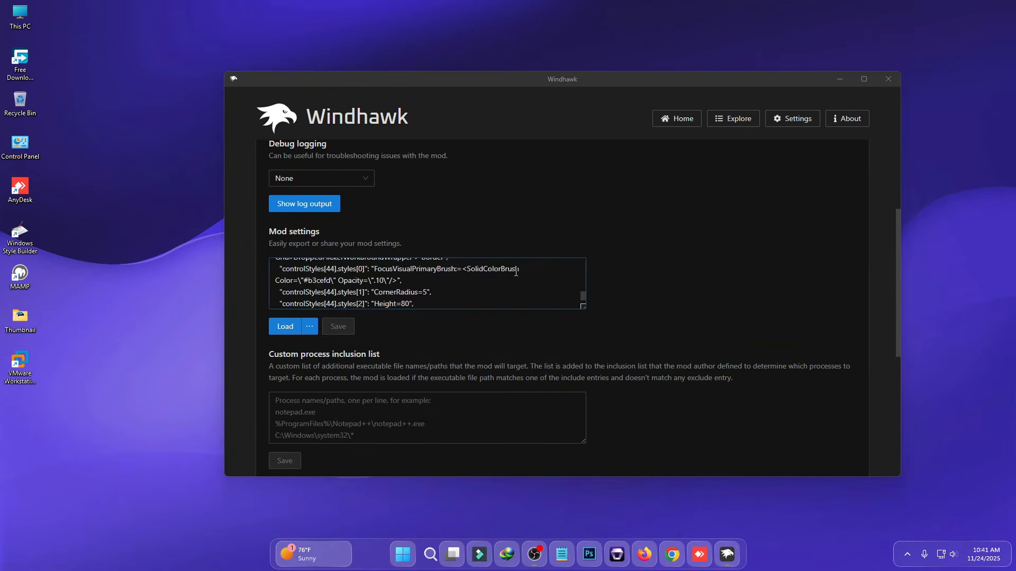
- Turn on "Disable the new start menu layout" in the Start Menu Styler settings, save them, and close Windhawk
scroll(520, 224, "up", 3)
left_click(325, 262)
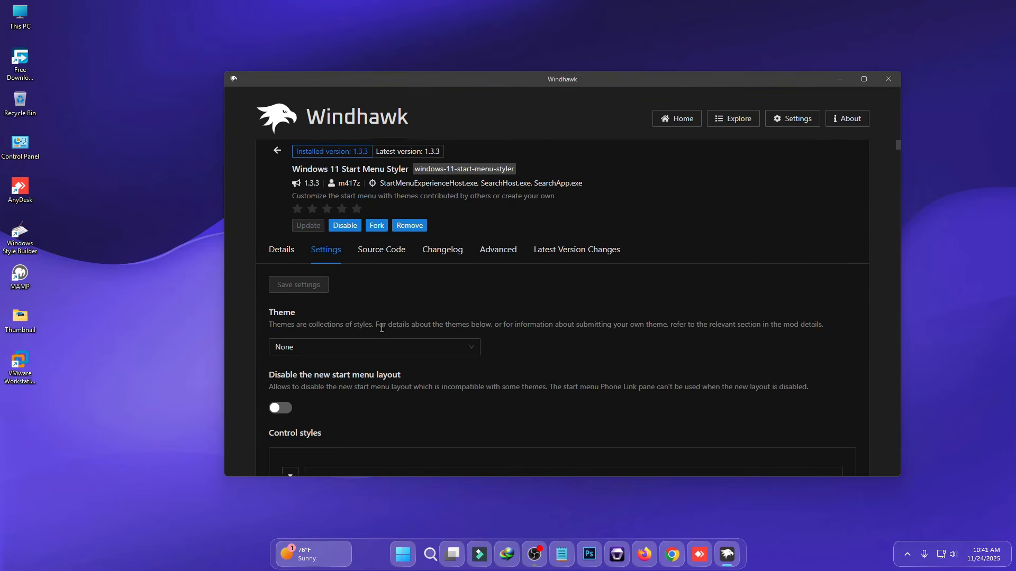
scroll(380, 326, "down", 1)
left_click(281, 369)
left_click(309, 246)
left_click(889, 80)
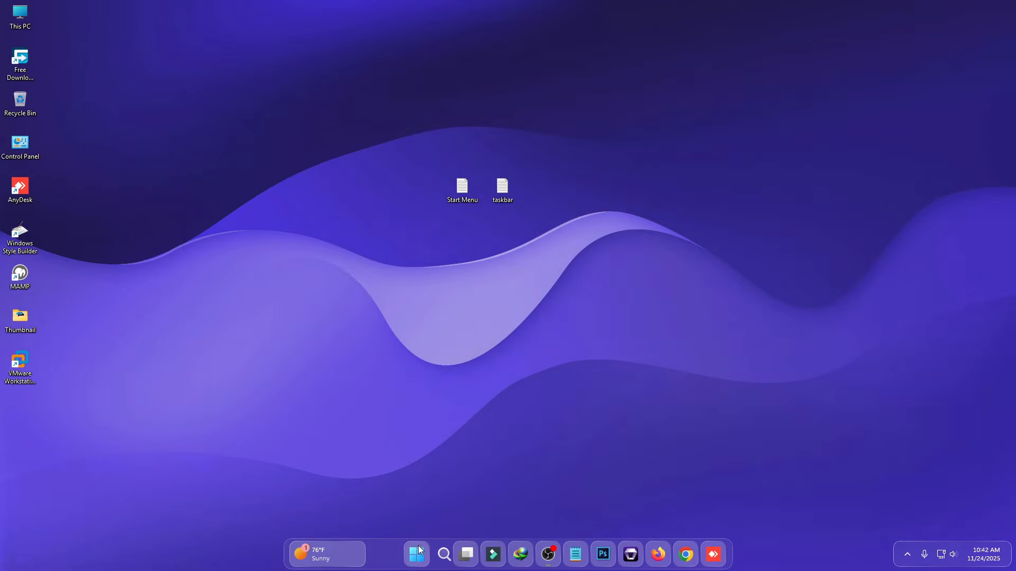
- Open the Start menu and examine its restyled layout and the list of all apps
left_click(426, 558)
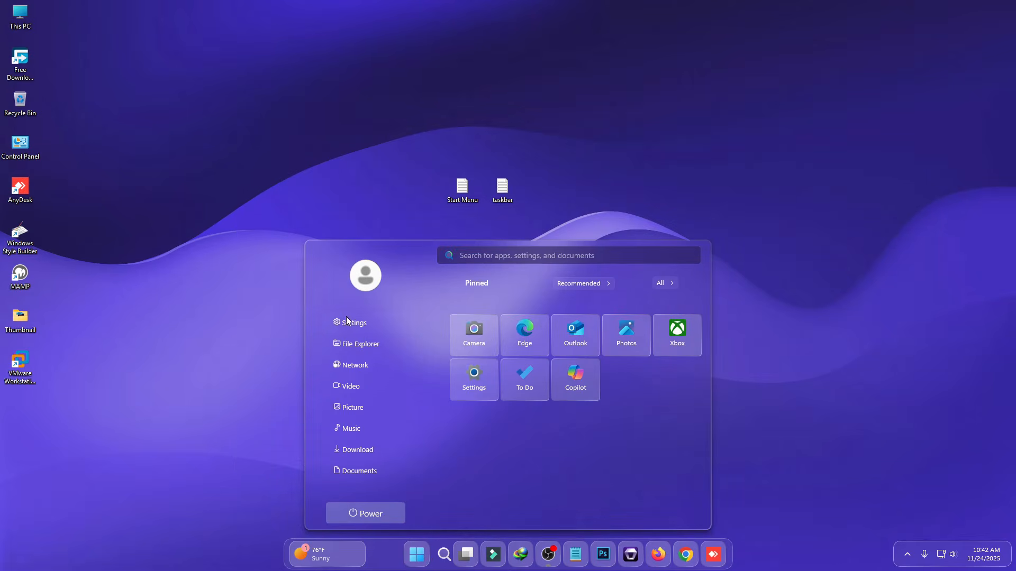
left_click(667, 285)
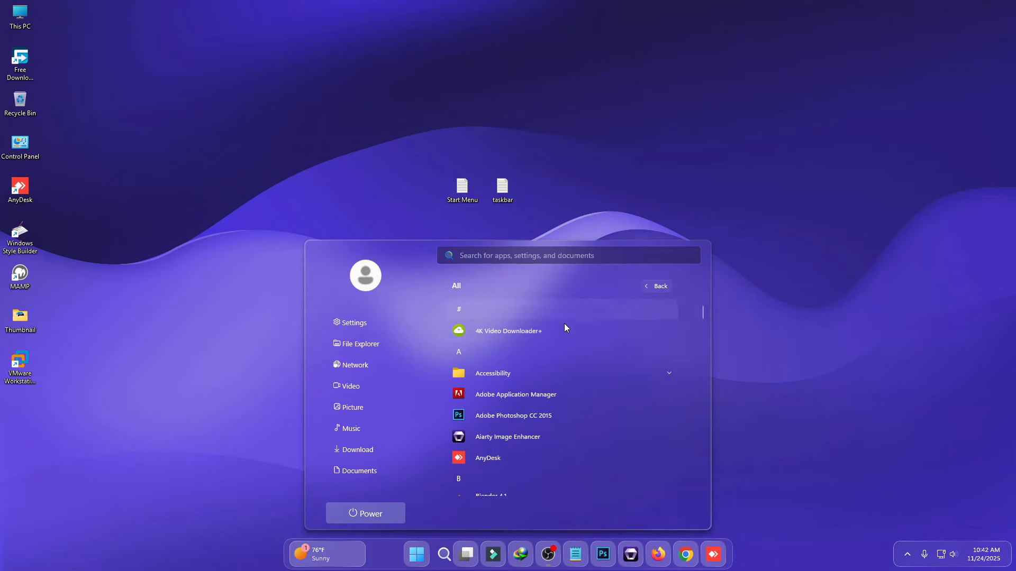
scroll(542, 332, "down", 5)
scroll(545, 336, "down", 10)
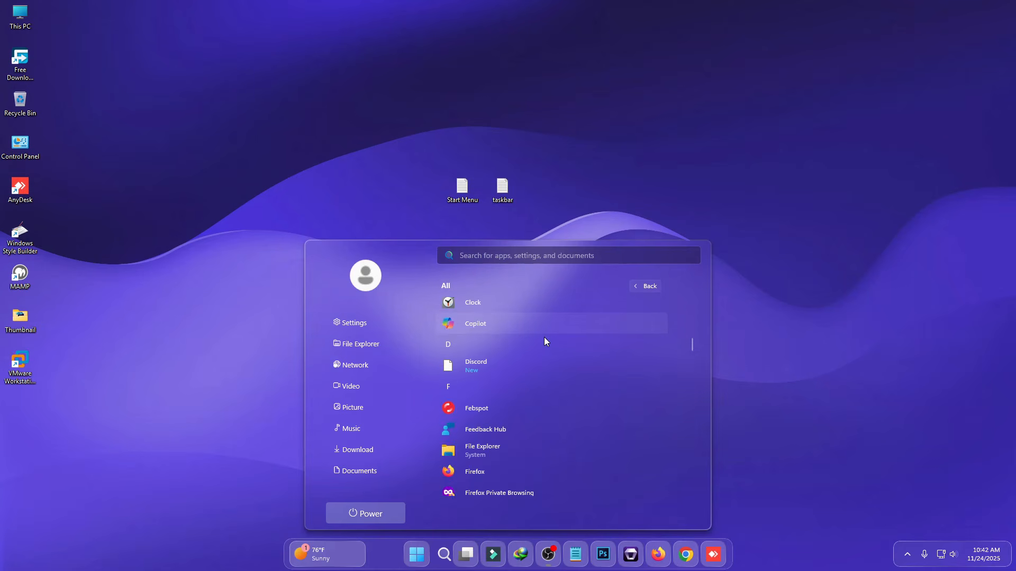